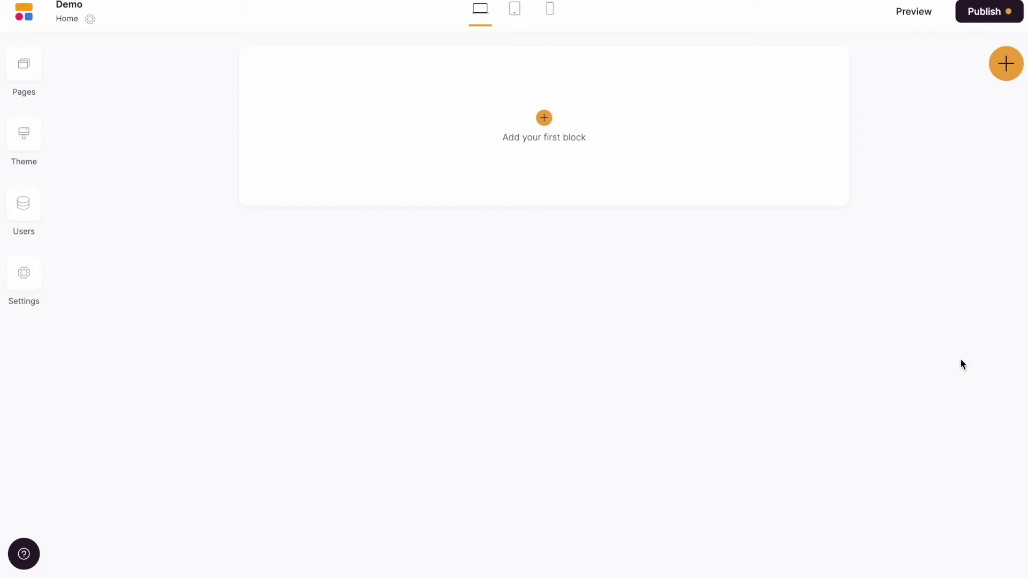
# Step: Insert a 'List with horizontal sliding cards' block from the Dynamic List blocks
pyautogui.click(1005, 63)
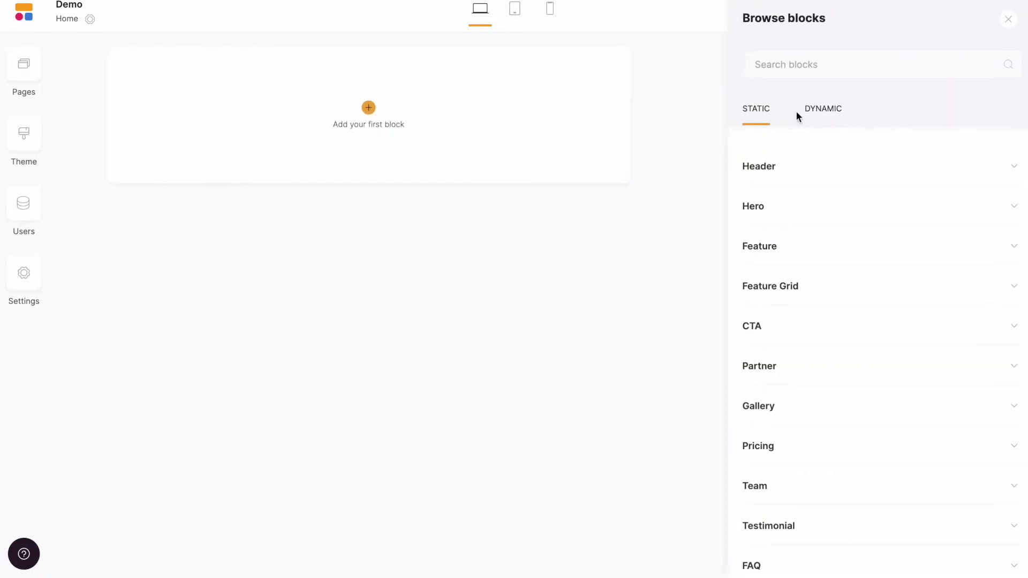
pyautogui.click(821, 112)
pyautogui.click(812, 285)
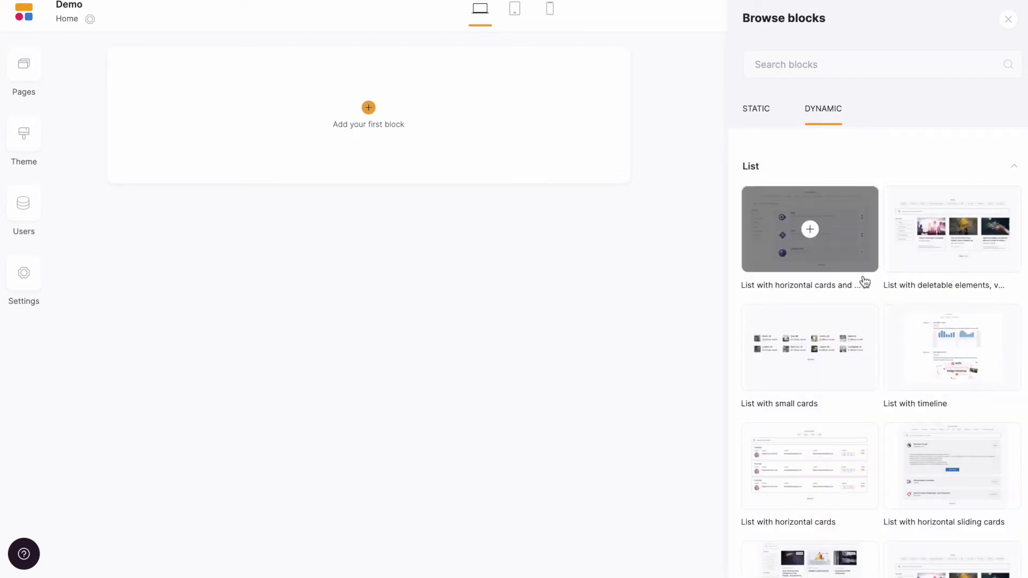
pyautogui.click(924, 459)
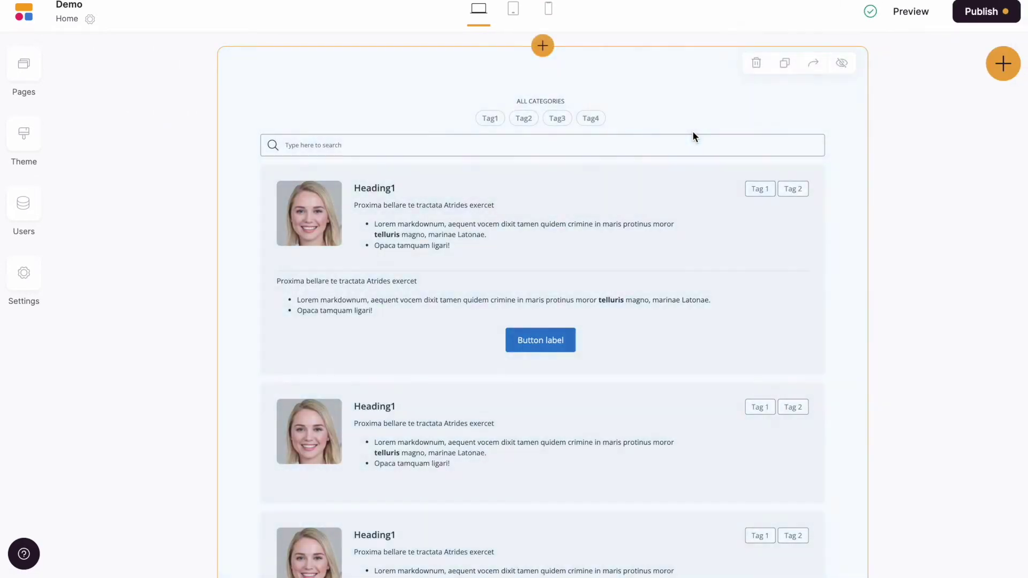
# Step: Select the new #list1 block and start its Airtable setup
pyautogui.click(610, 88)
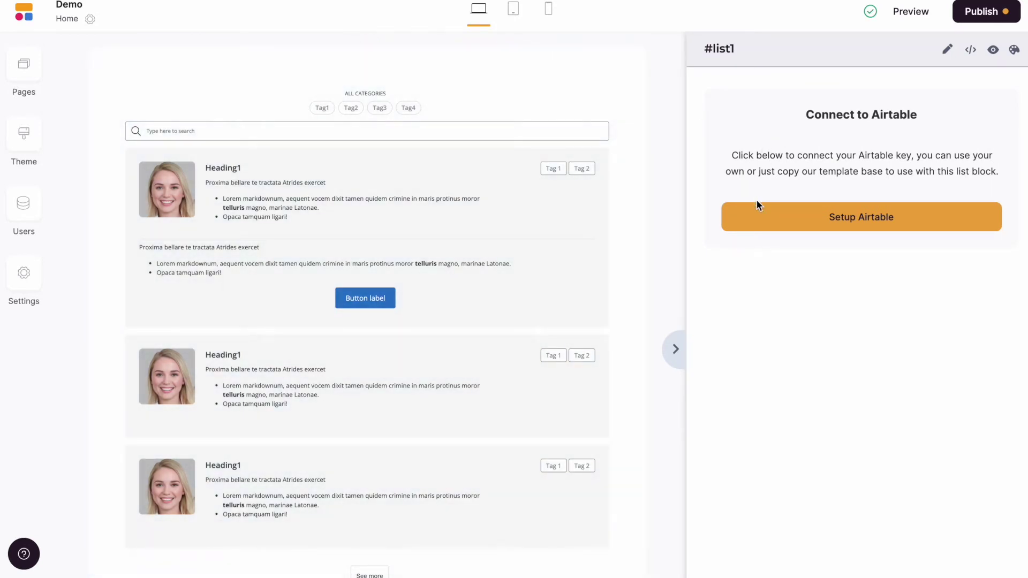
pyautogui.click(807, 220)
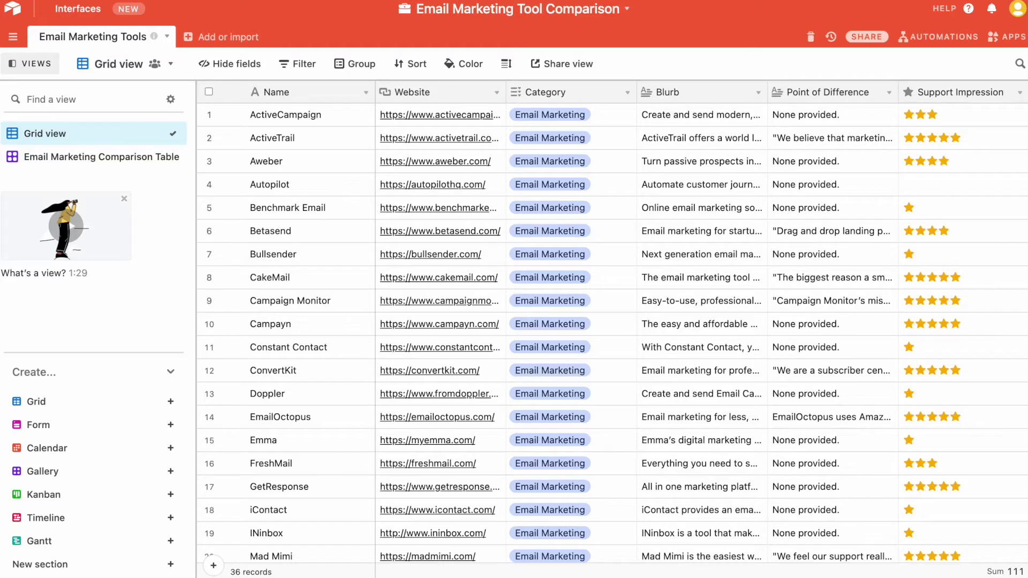
# Step: Reveal and copy the personal API key from the Airtable account overview page
pyautogui.click(1017, 10)
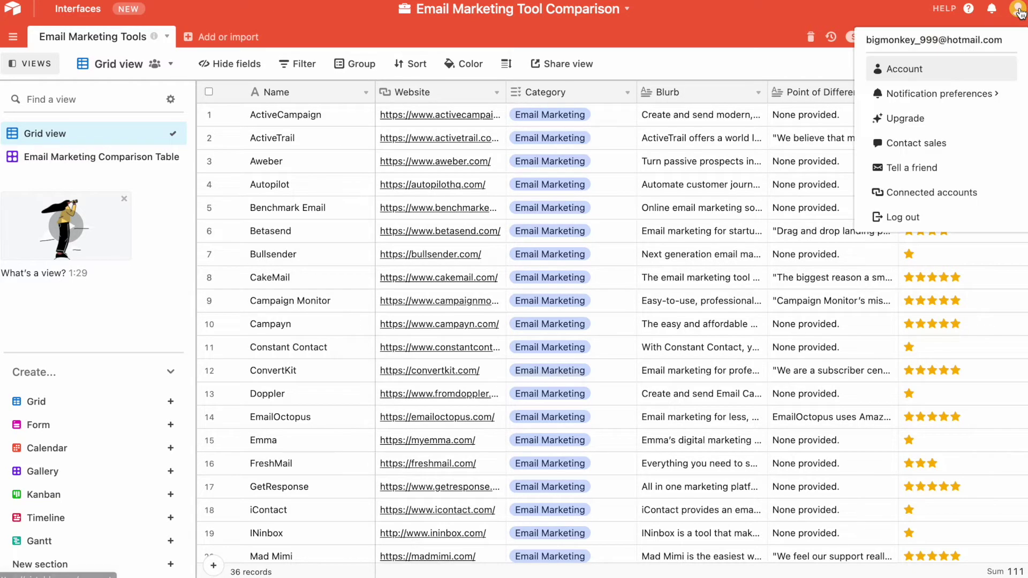
pyautogui.click(913, 69)
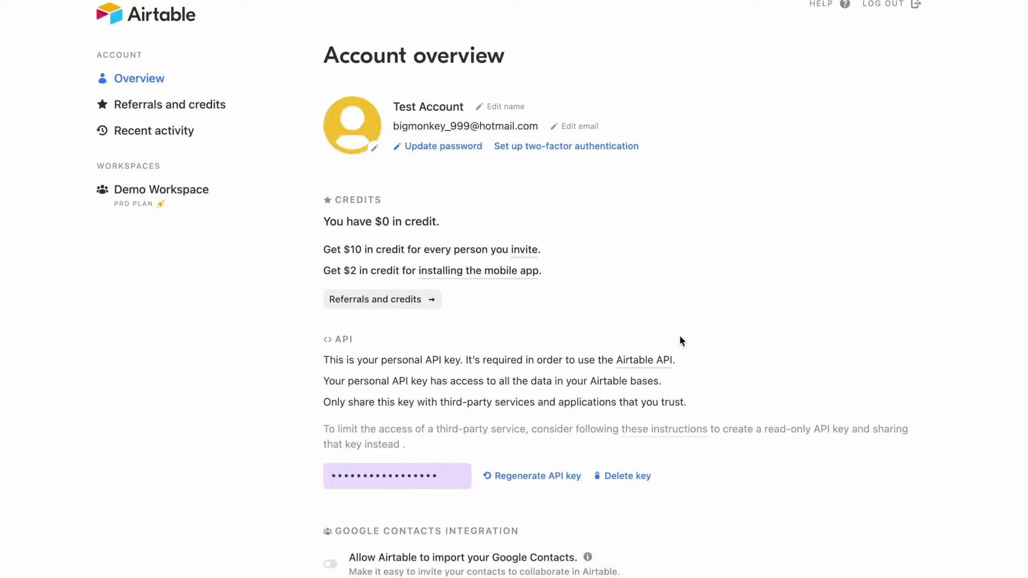
pyautogui.scroll(-3, 680, 338)
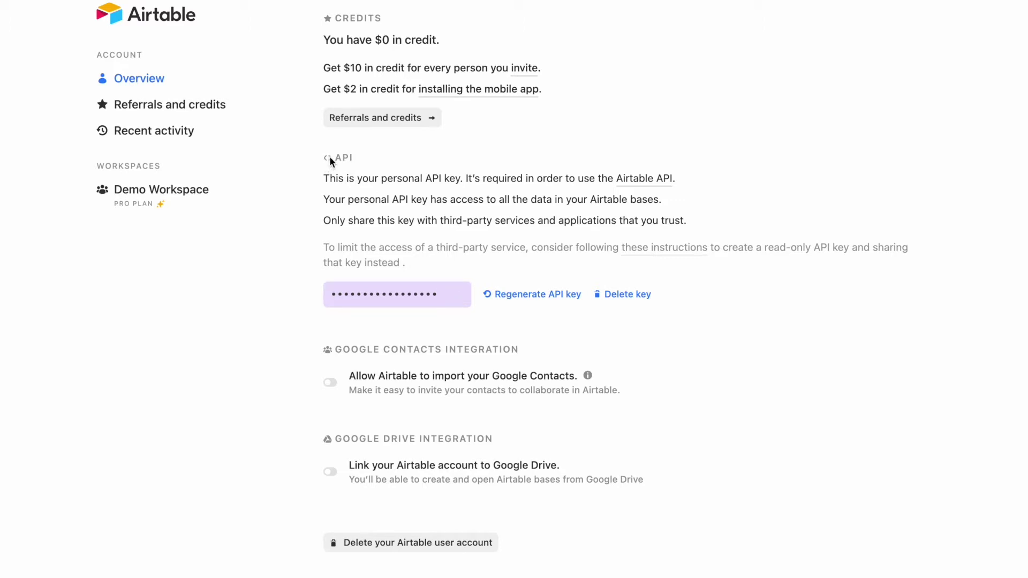
pyautogui.moveTo(337, 156); pyautogui.dragTo(338, 215)
pyautogui.click(448, 296)
pyautogui.hotkey('ctrl', 'c')
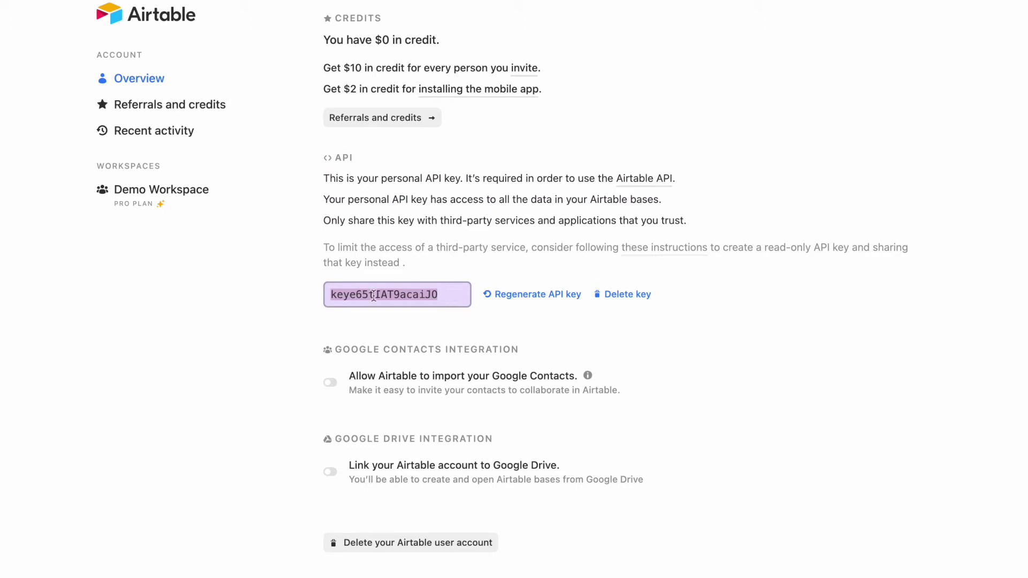
pyautogui.click(278, 284)
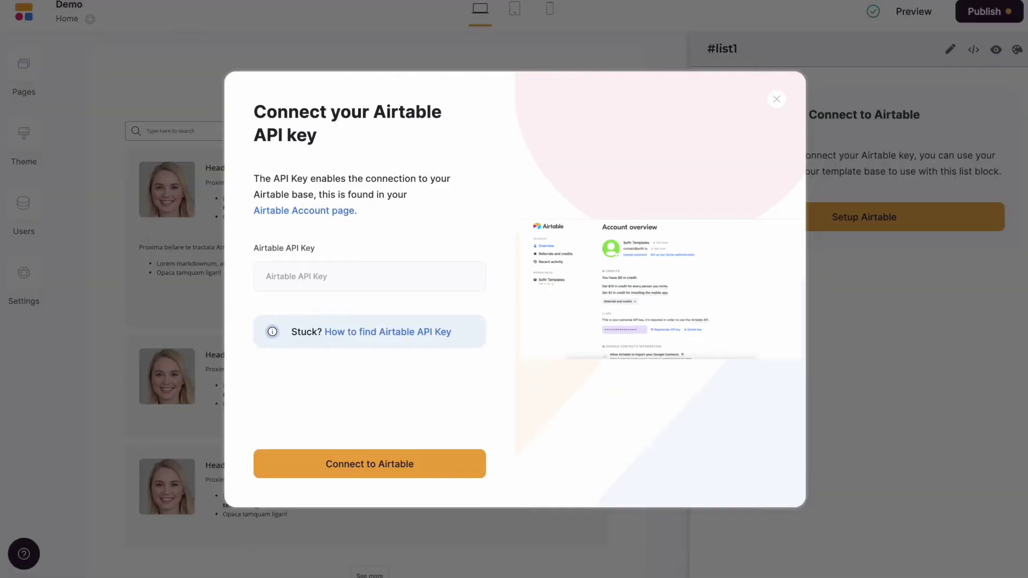
# Step: Paste the copied key into the Airtable API Key field and connect to Airtable
pyautogui.click(317, 275)
pyautogui.hotkey('ctrl', 'v')
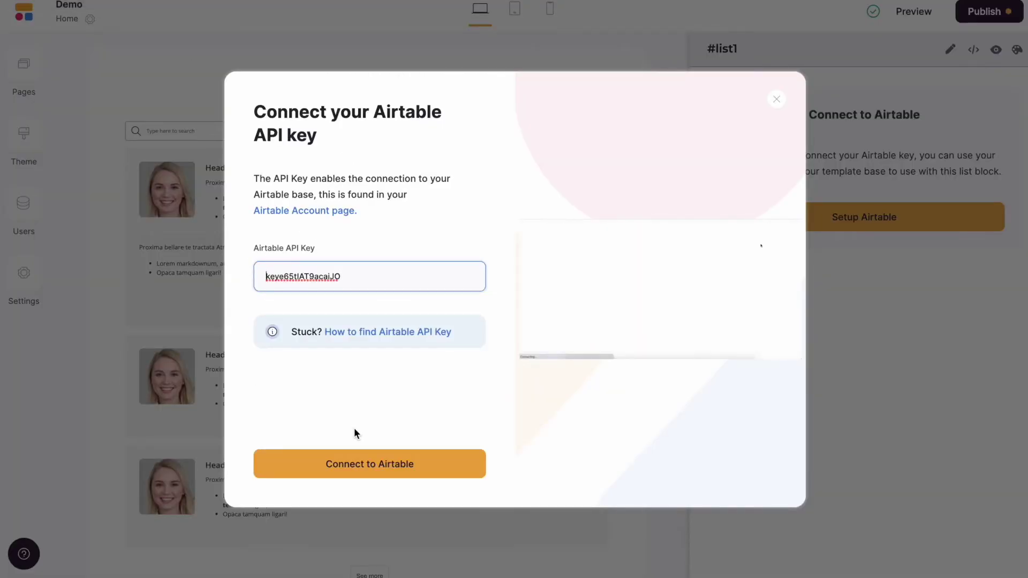
pyautogui.click(379, 470)
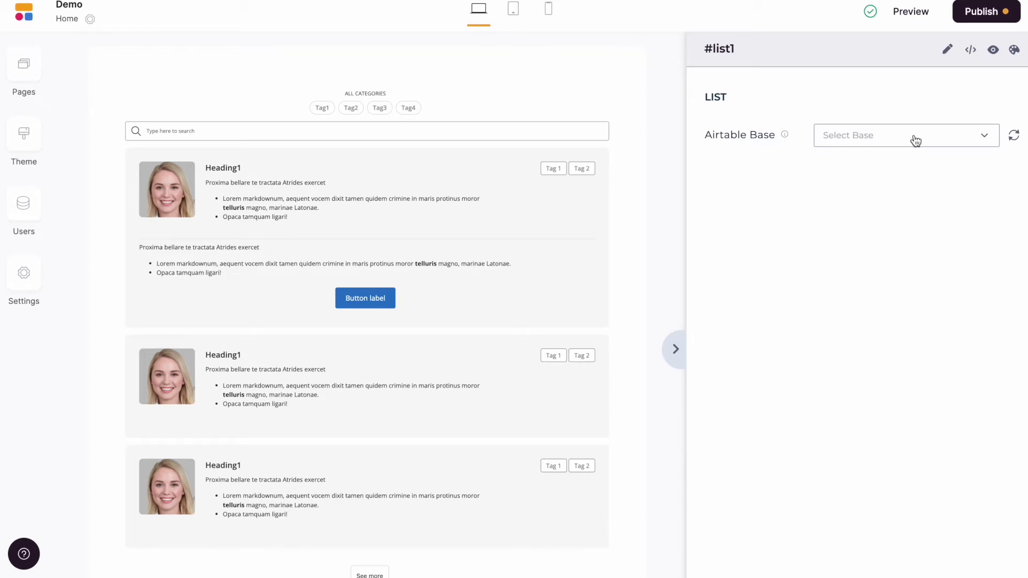
# Step: Choose the Email Marketing Tool Comparison base and its Email Marketing Tools table
pyautogui.click(946, 139)
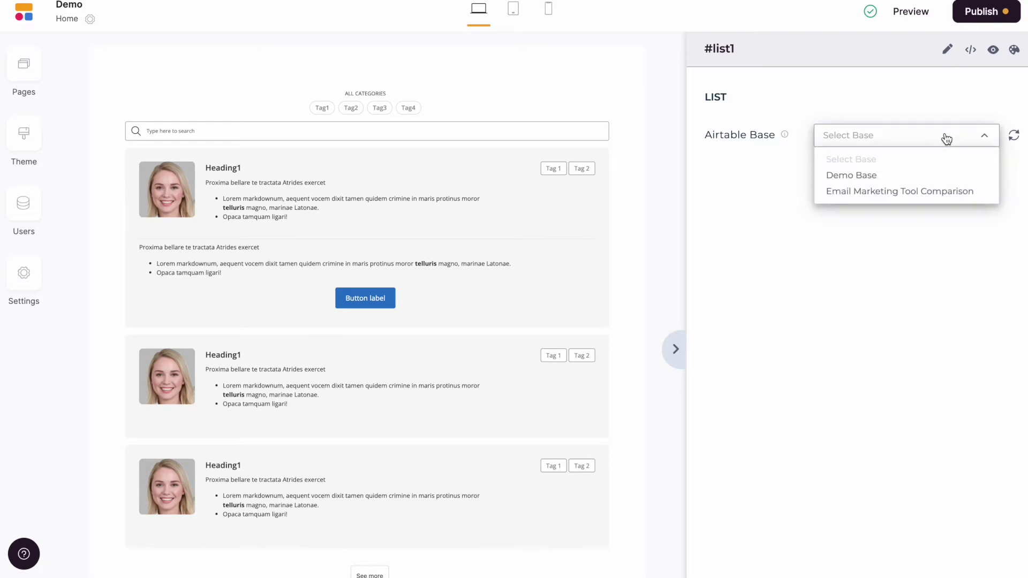
pyautogui.click(941, 194)
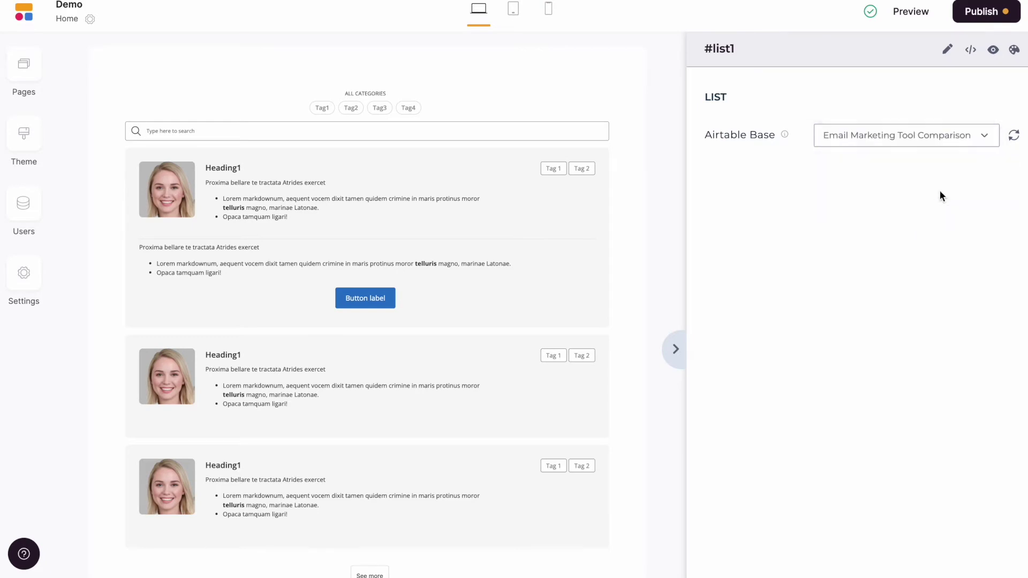
pyautogui.click(913, 182)
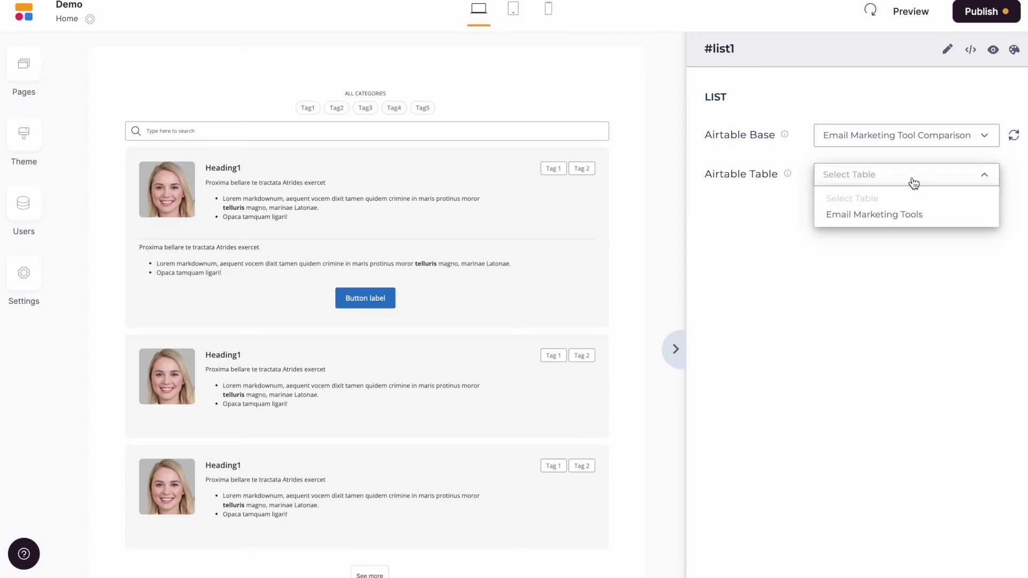
pyautogui.click(912, 215)
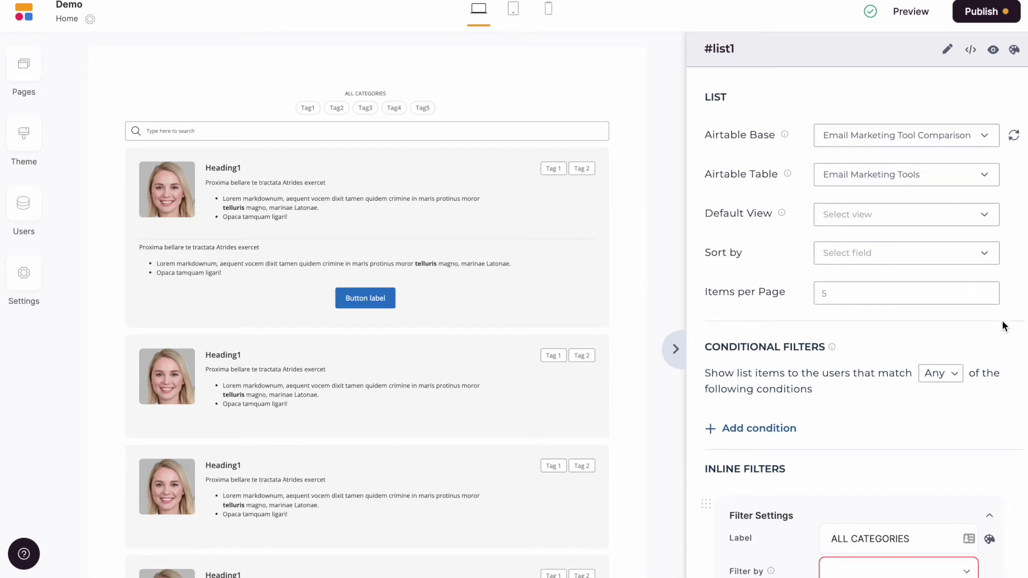
# Step: Map the list item image to the Logo field
pyautogui.scroll(-8, 1002, 322)
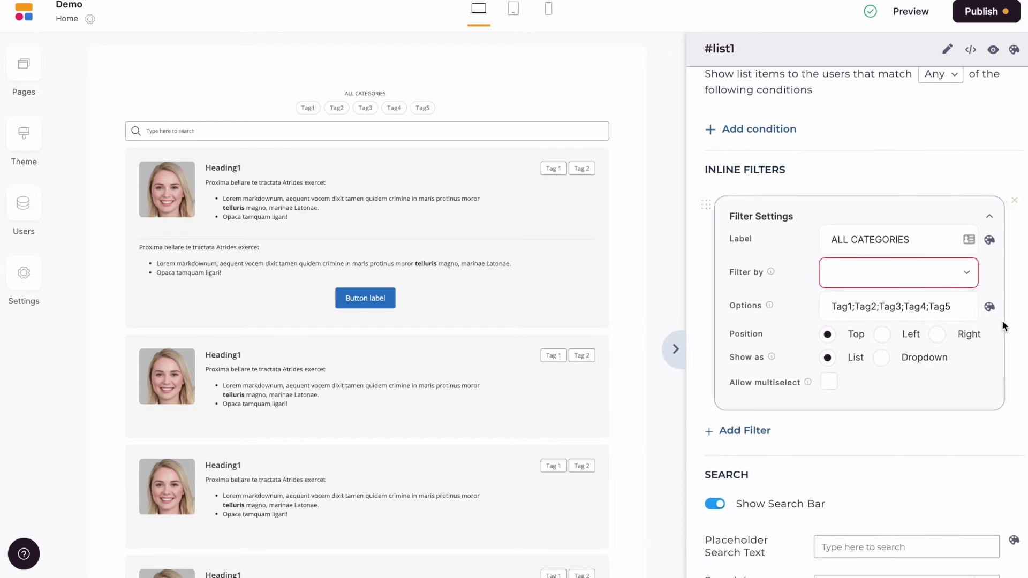
pyautogui.scroll(-5, 1002, 325)
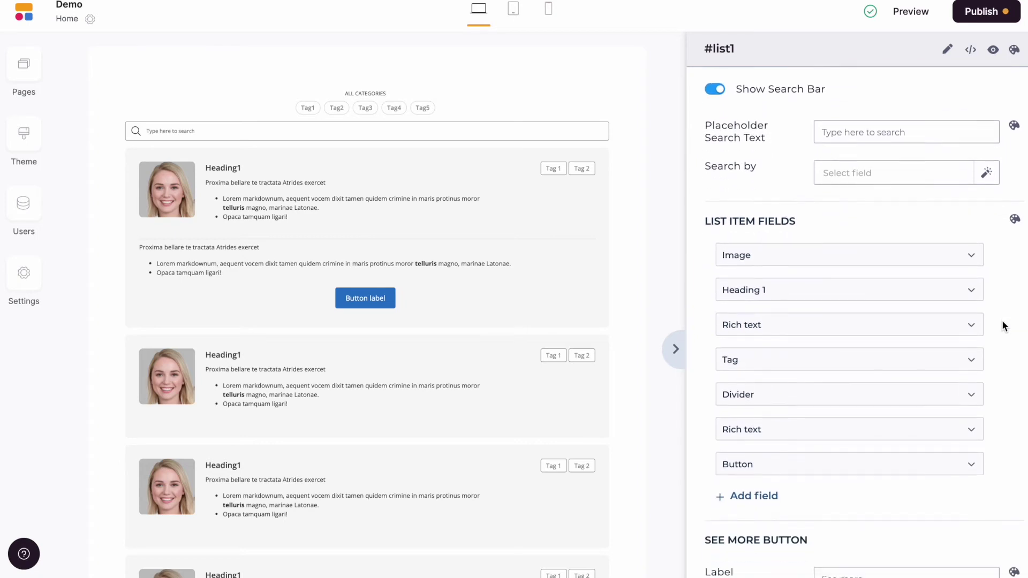
pyautogui.click(971, 252)
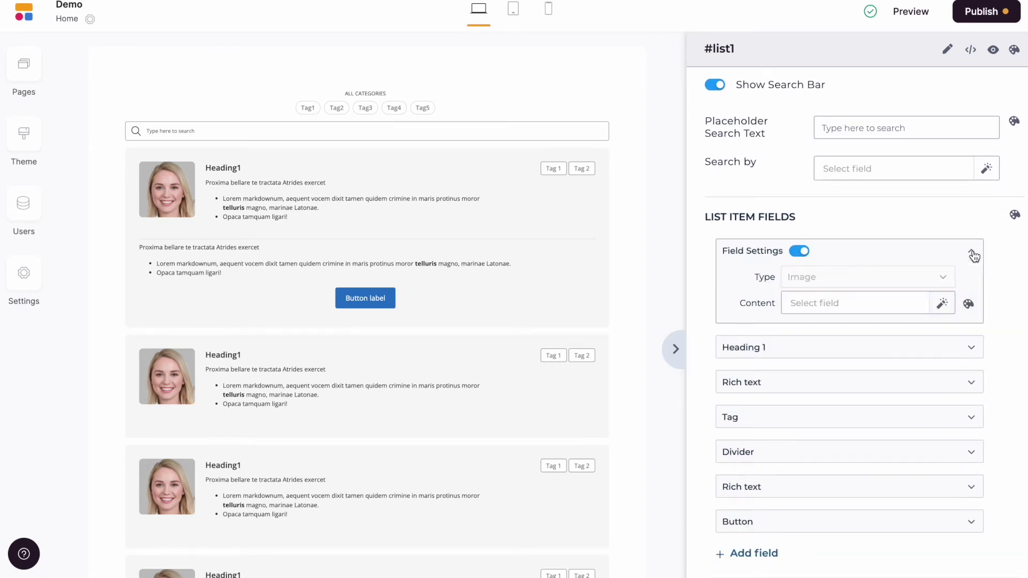
pyautogui.click(830, 304)
pyautogui.scroll(-5, 831, 363)
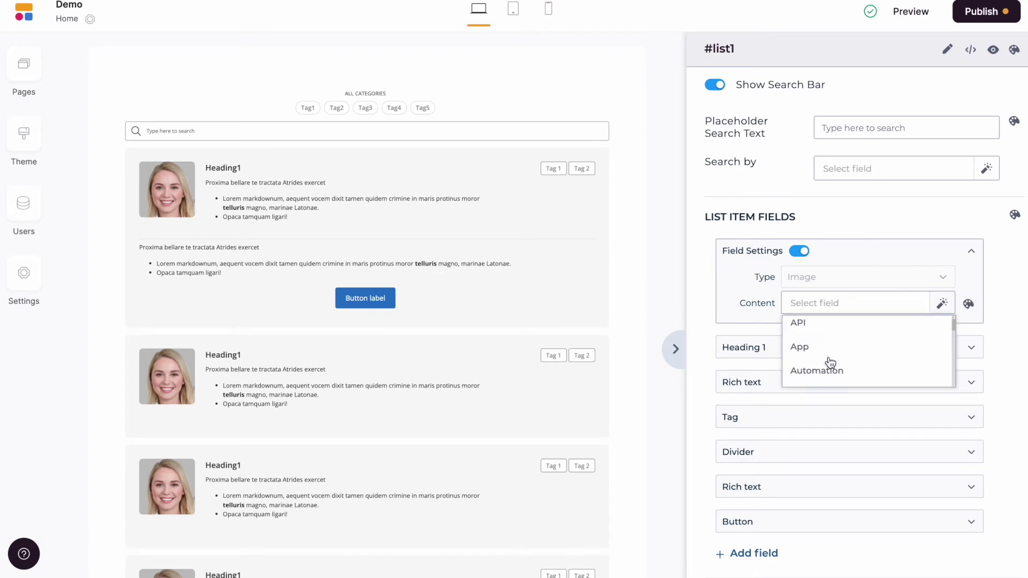
pyautogui.scroll(-6, 830, 362)
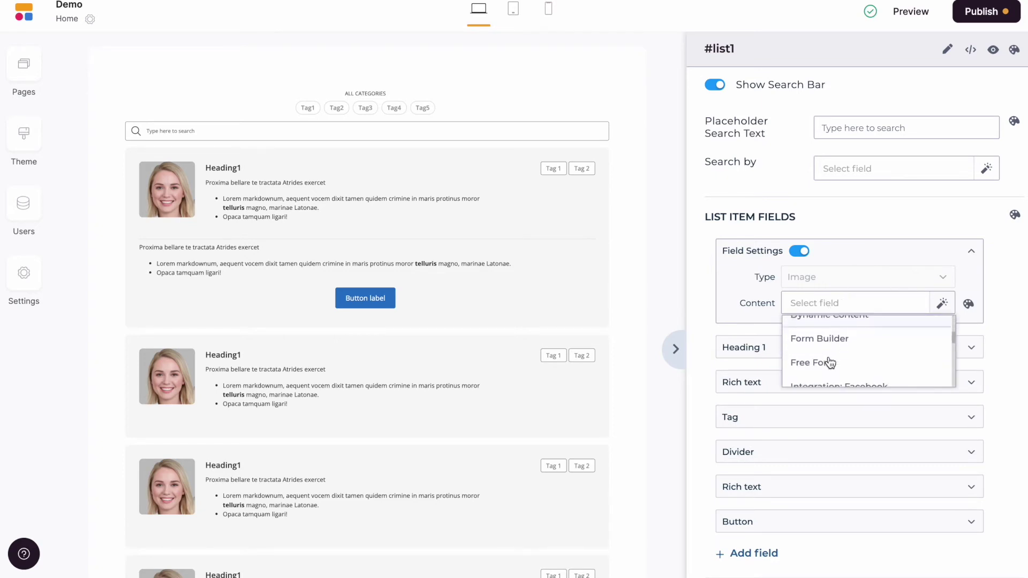
pyautogui.scroll(-5, 830, 362)
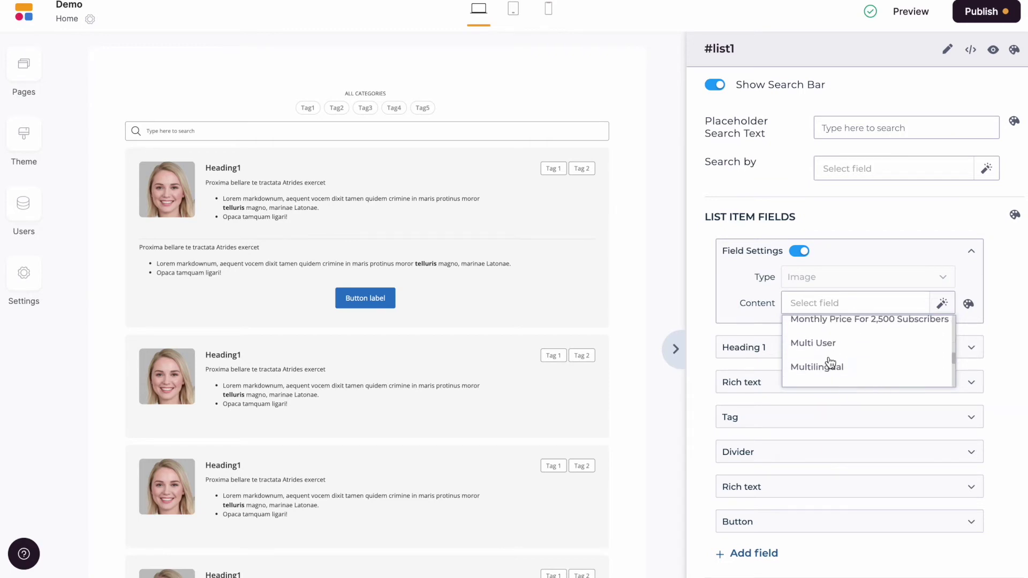
pyautogui.click(822, 324)
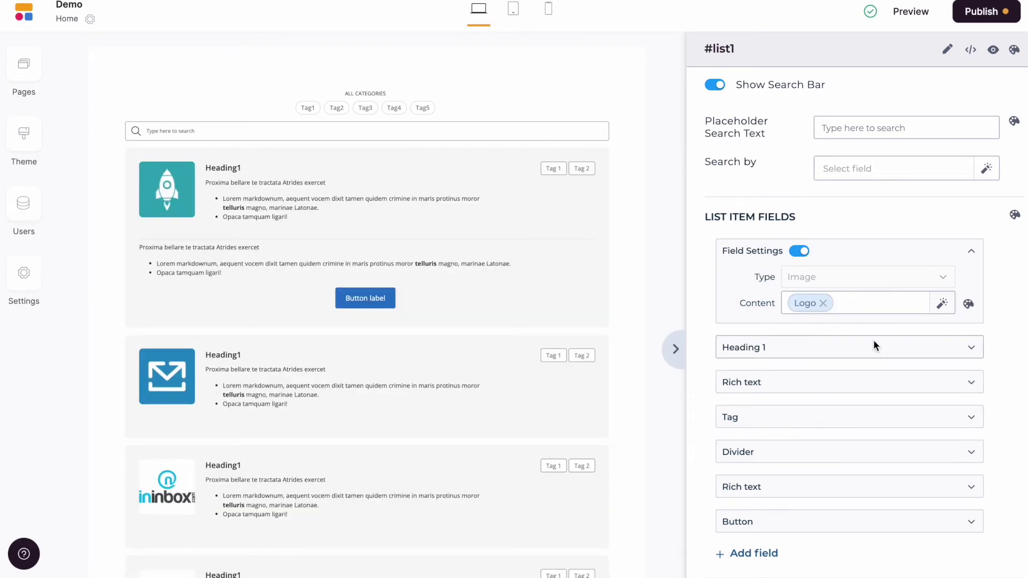
# Step: Set the Heading 1 content to the Name field
pyautogui.click(971, 351)
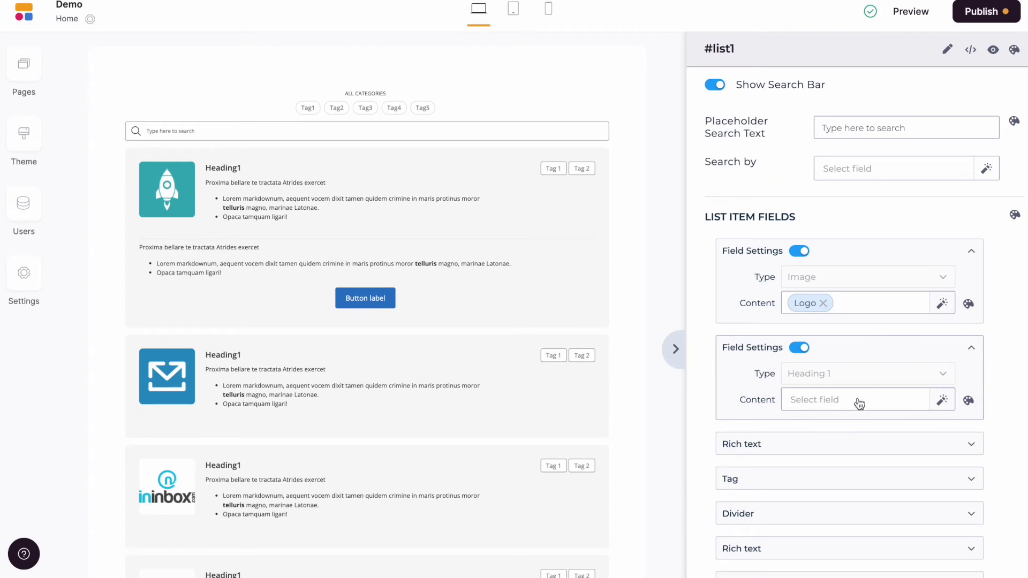
pyautogui.click(858, 404)
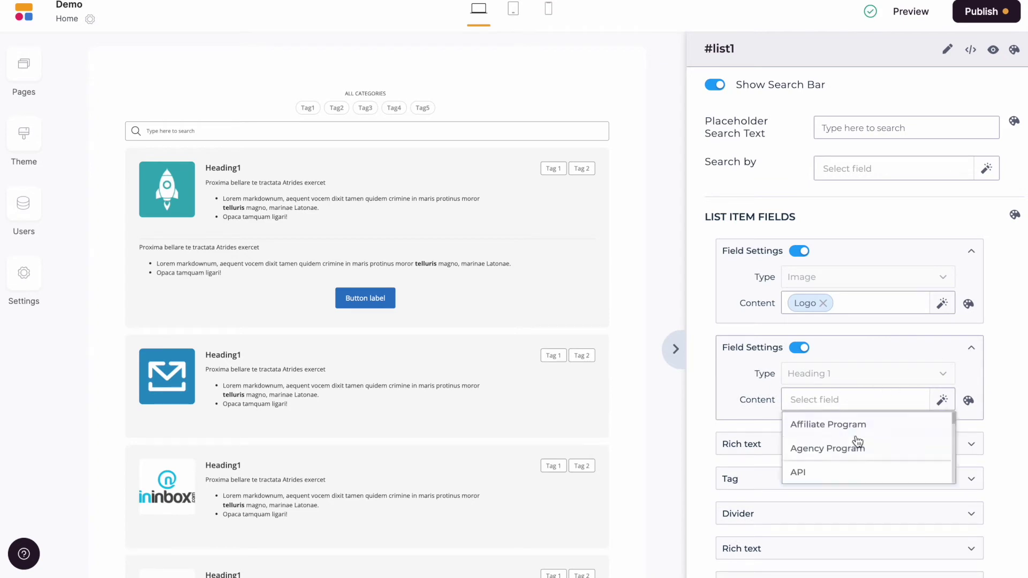
pyautogui.scroll(-1, 858, 441)
pyautogui.scroll(-5, 857, 442)
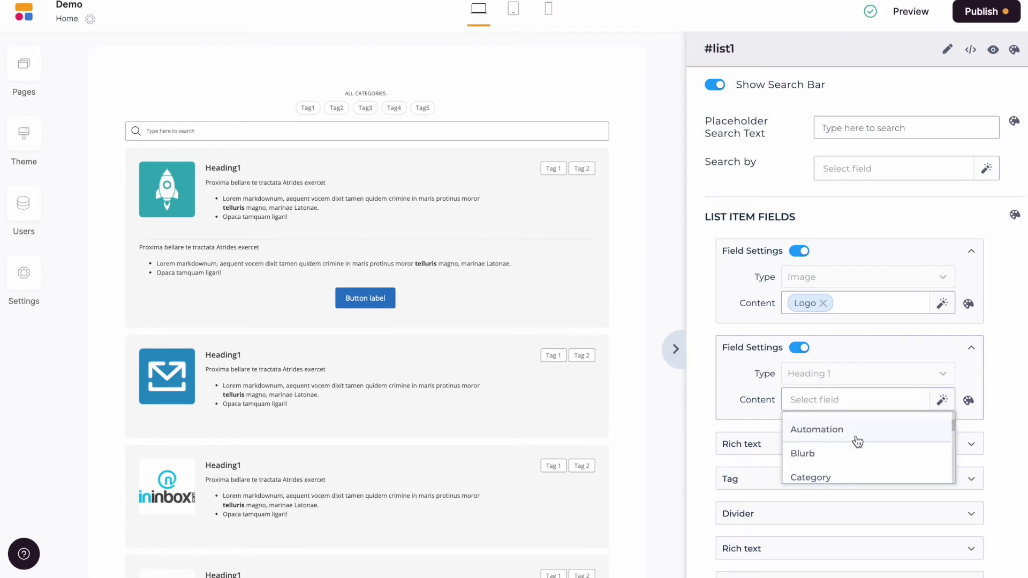
pyautogui.scroll(-10, 858, 441)
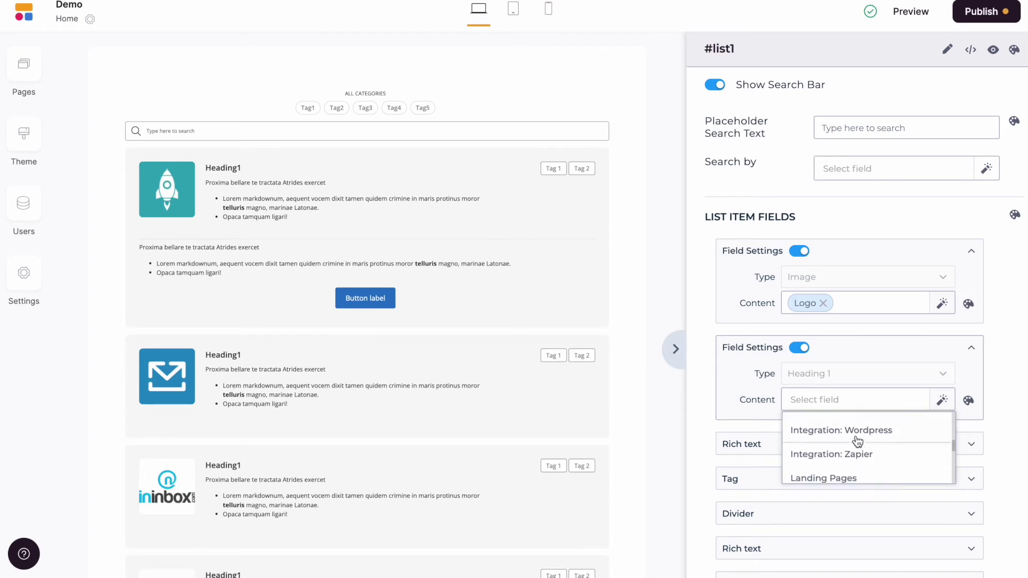
pyautogui.scroll(-4, 857, 439)
pyautogui.scroll(1, 852, 452)
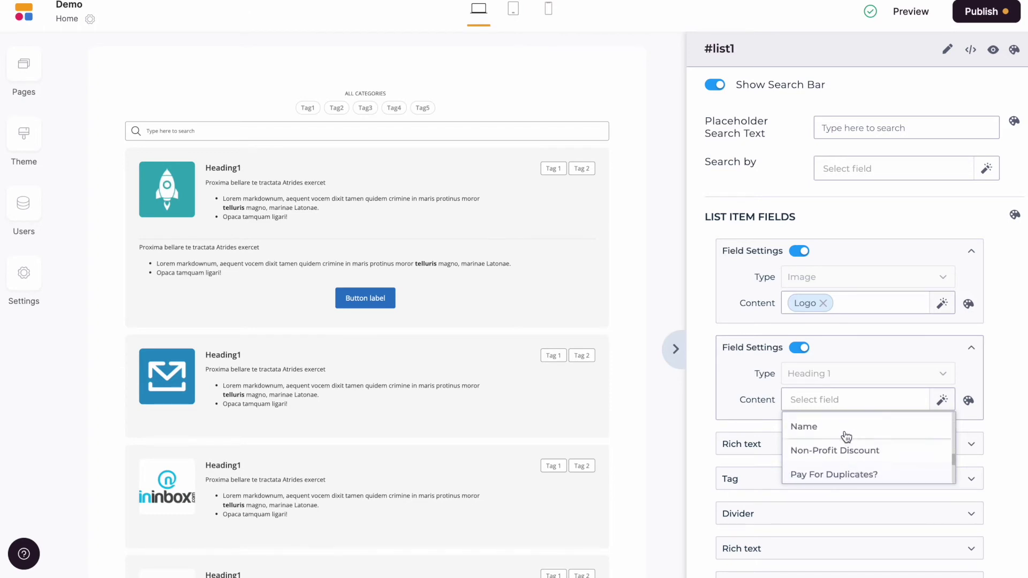
pyautogui.click(846, 433)
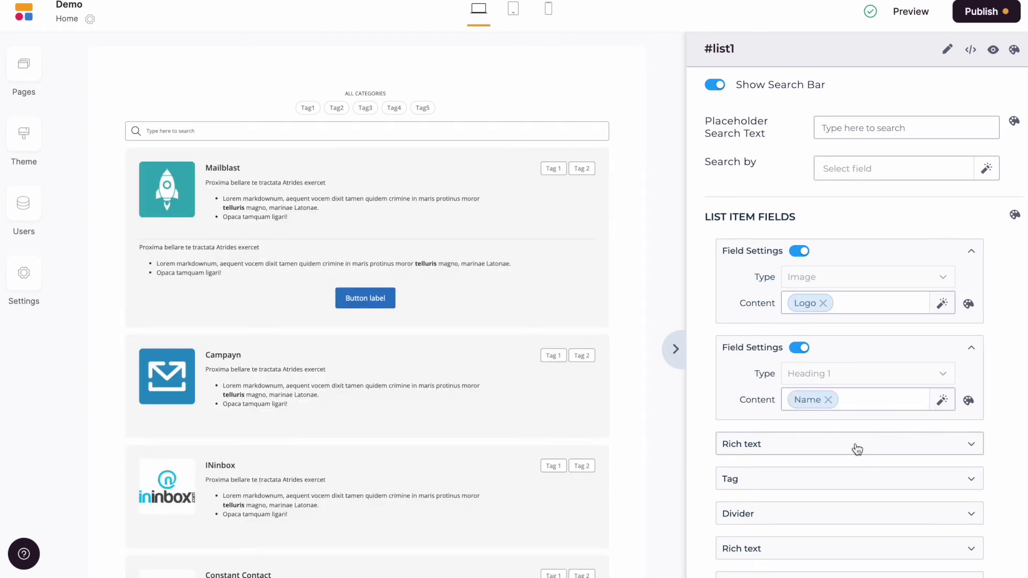
# Step: Set the Rich text description content to the Blurb field
pyautogui.click(857, 448)
pyautogui.click(850, 498)
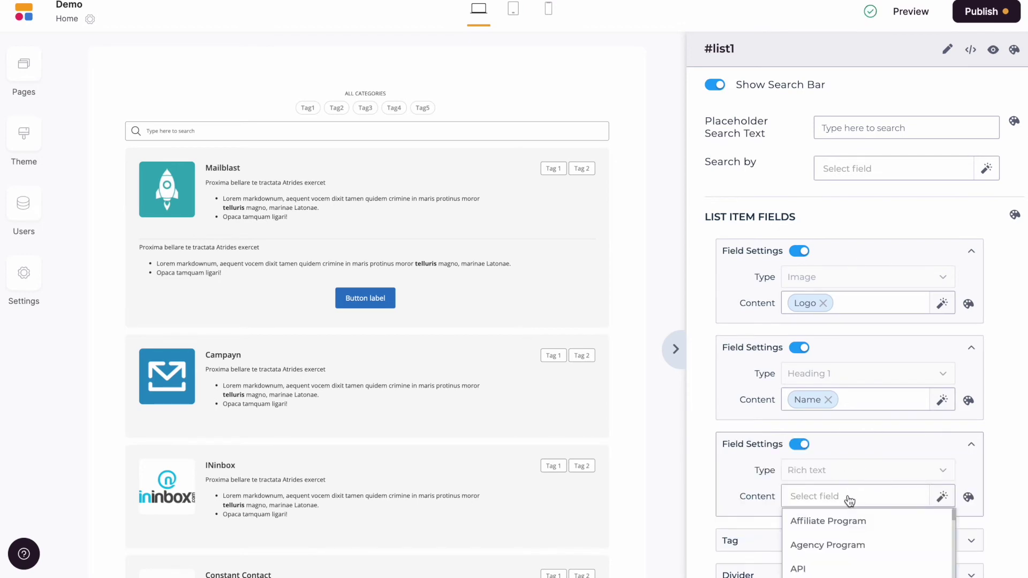
pyautogui.scroll(-3, 845, 498)
pyautogui.scroll(-2, 846, 431)
pyautogui.scroll(-1, 846, 431)
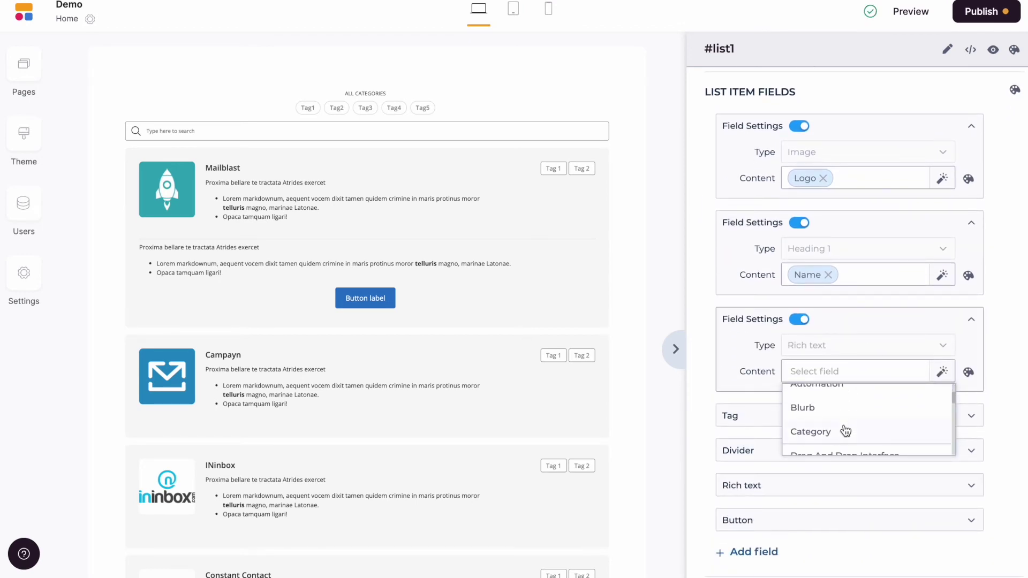
pyautogui.click(839, 412)
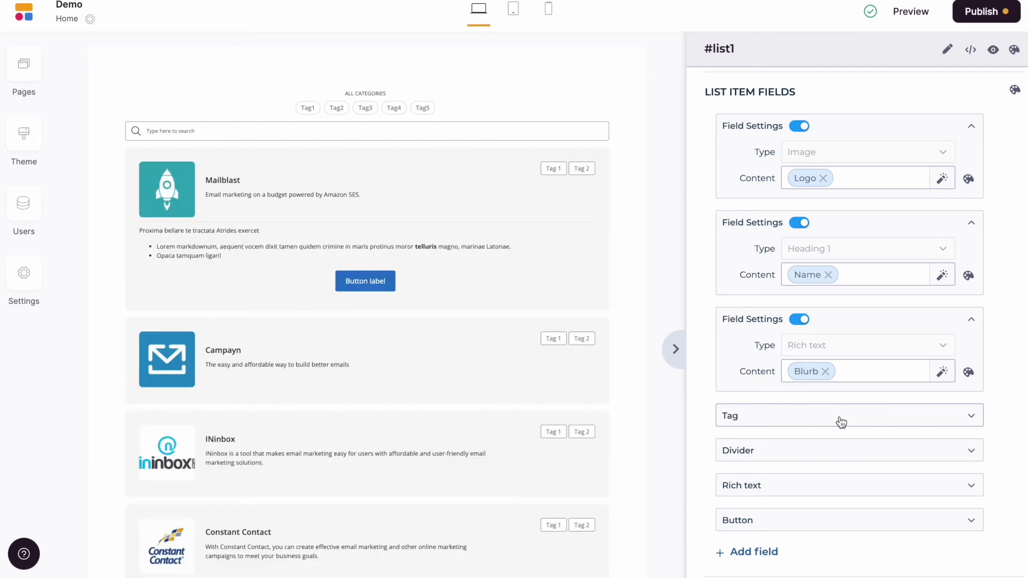
# Step: Set the Tag content to the Category field
pyautogui.click(840, 420)
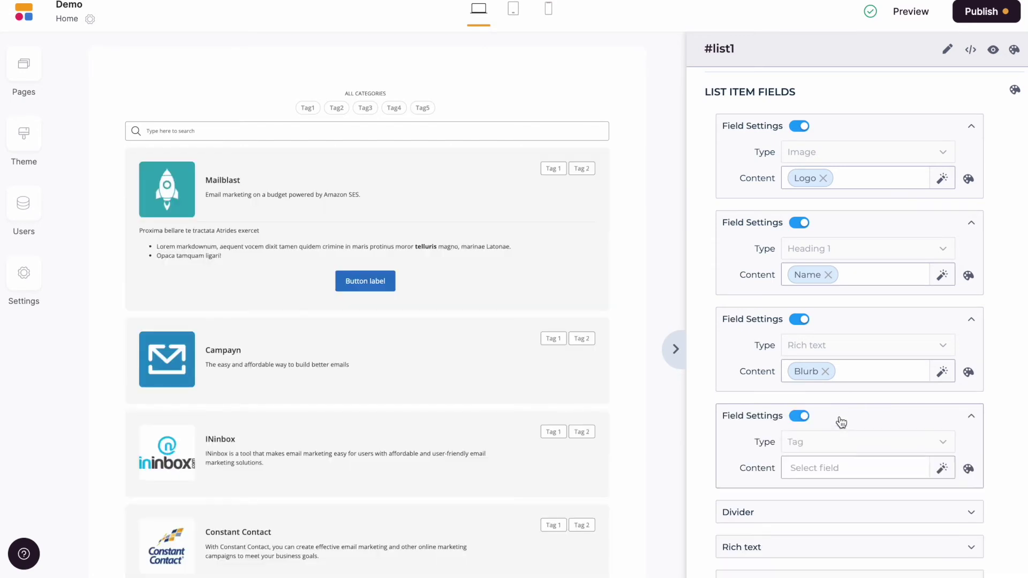
pyautogui.click(830, 468)
pyautogui.scroll(-2, 830, 515)
pyautogui.scroll(-1, 829, 517)
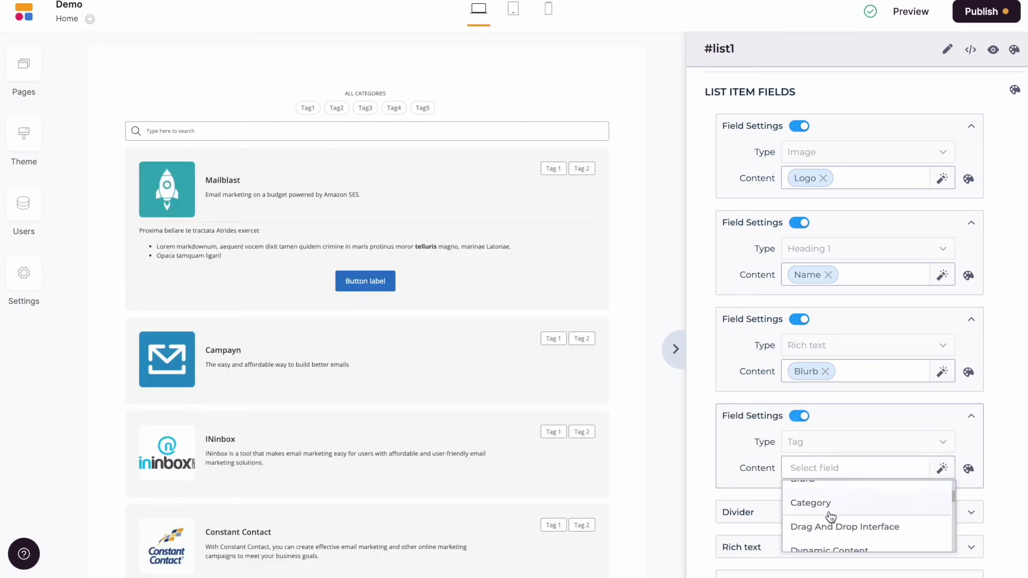
pyautogui.click(827, 504)
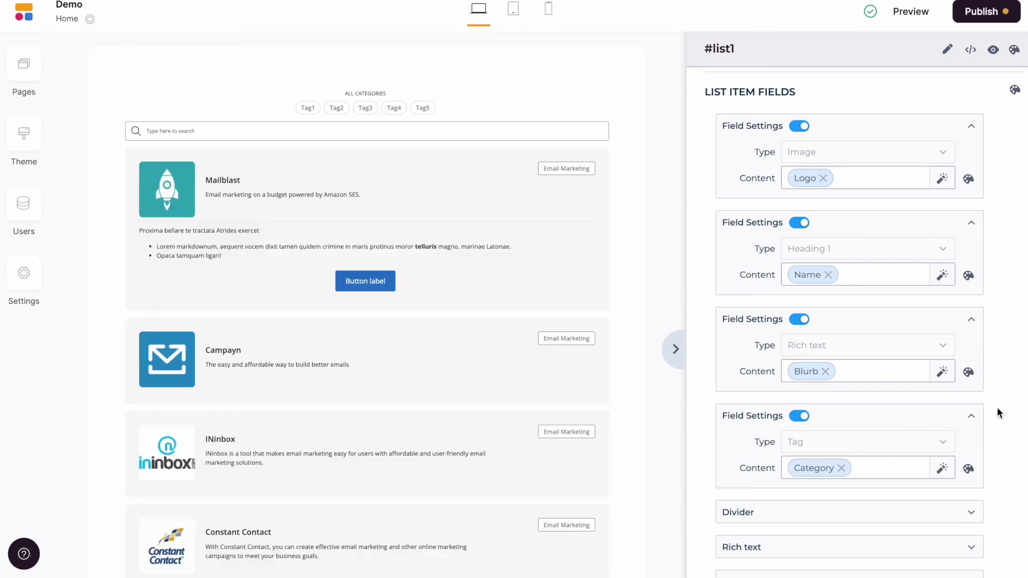
pyautogui.scroll(-2, 997, 410)
# Step: Switch off the Divider, second Rich text and Button fields in the list items
pyautogui.click(977, 403)
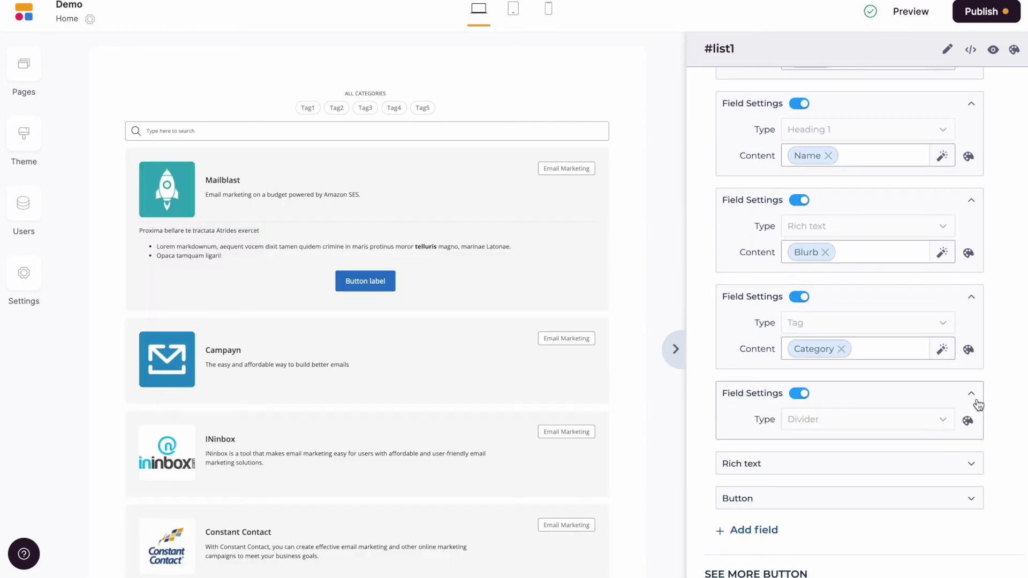
pyautogui.click(801, 397)
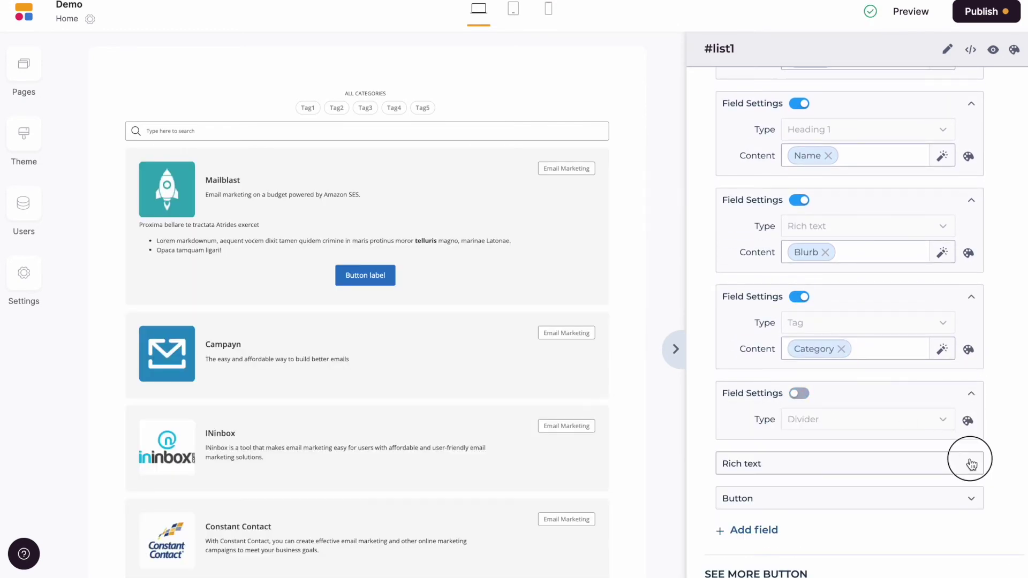
pyautogui.click(970, 464)
pyautogui.click(799, 464)
pyautogui.scroll(-1, 959, 490)
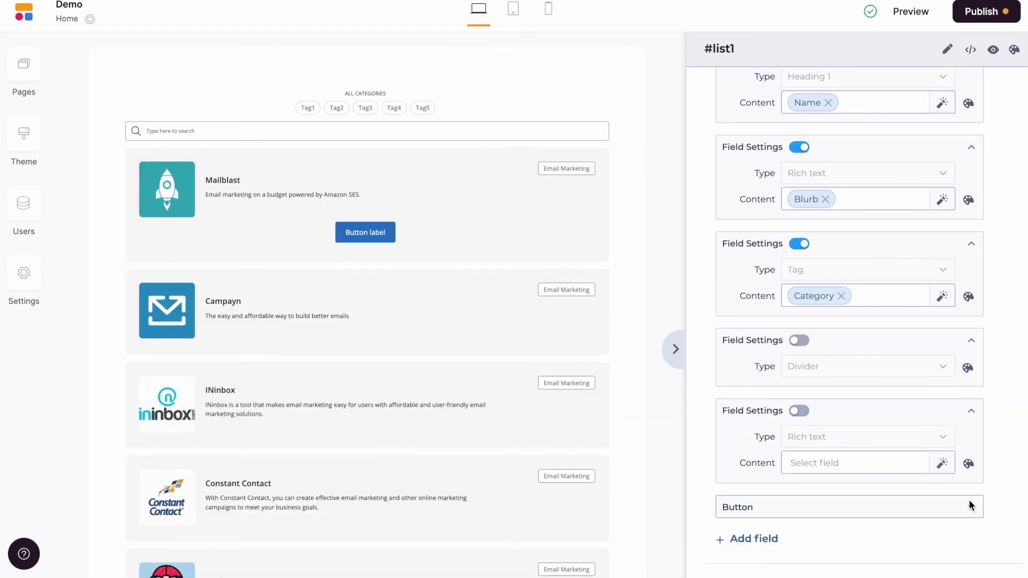
pyautogui.click(970, 506)
pyautogui.click(799, 507)
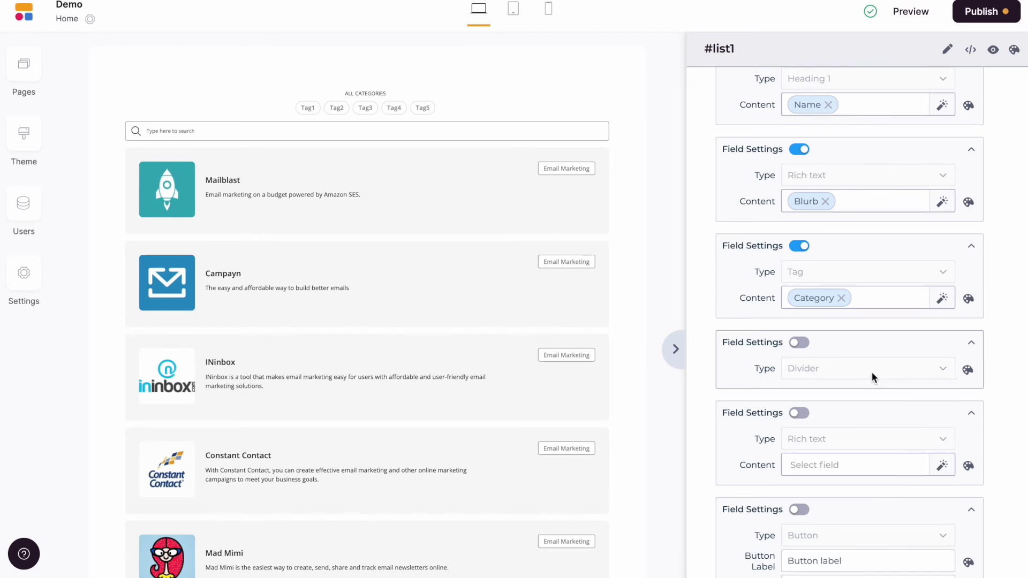
pyautogui.scroll(4, 873, 374)
# Step: Set the inline filter's Filter by field to Category
pyautogui.scroll(8, 873, 379)
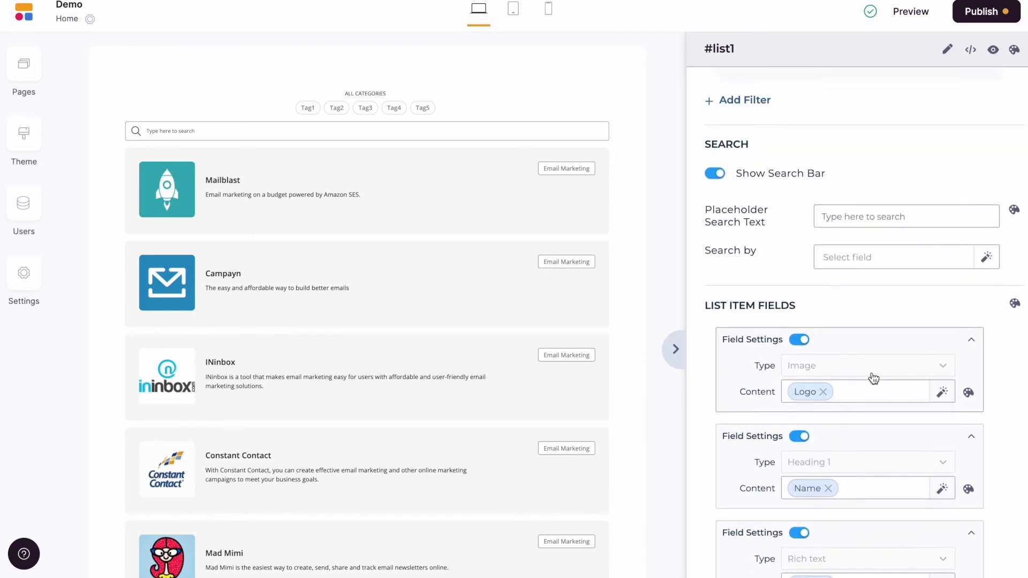
pyautogui.scroll(4, 874, 379)
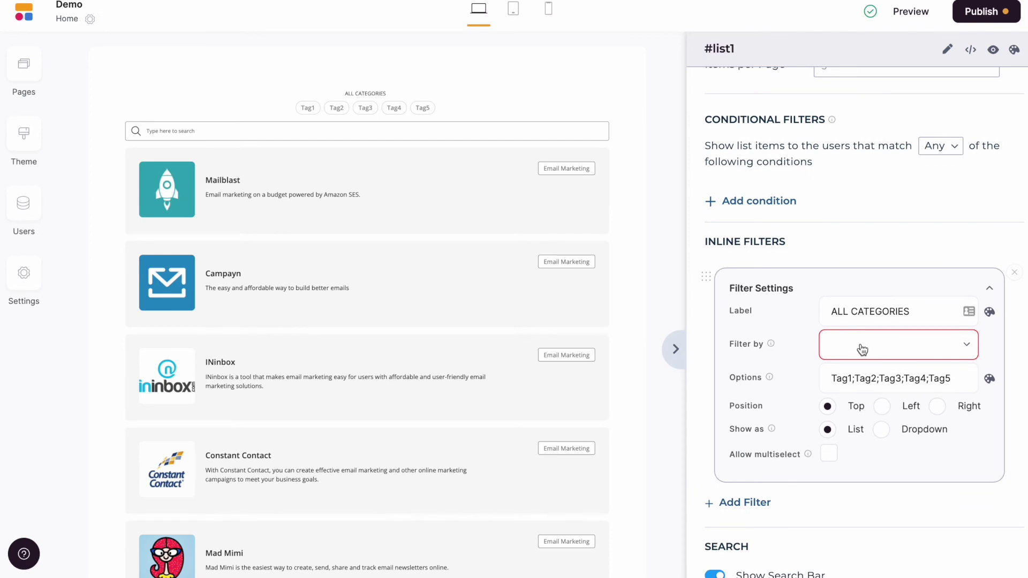
pyautogui.click(862, 349)
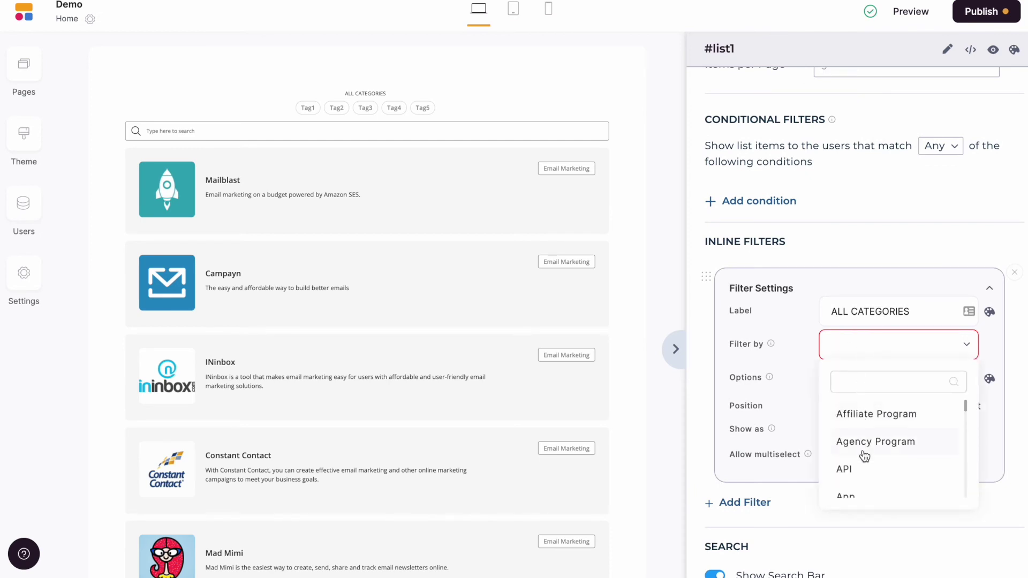
pyautogui.scroll(-2, 863, 456)
pyautogui.scroll(-2, 865, 455)
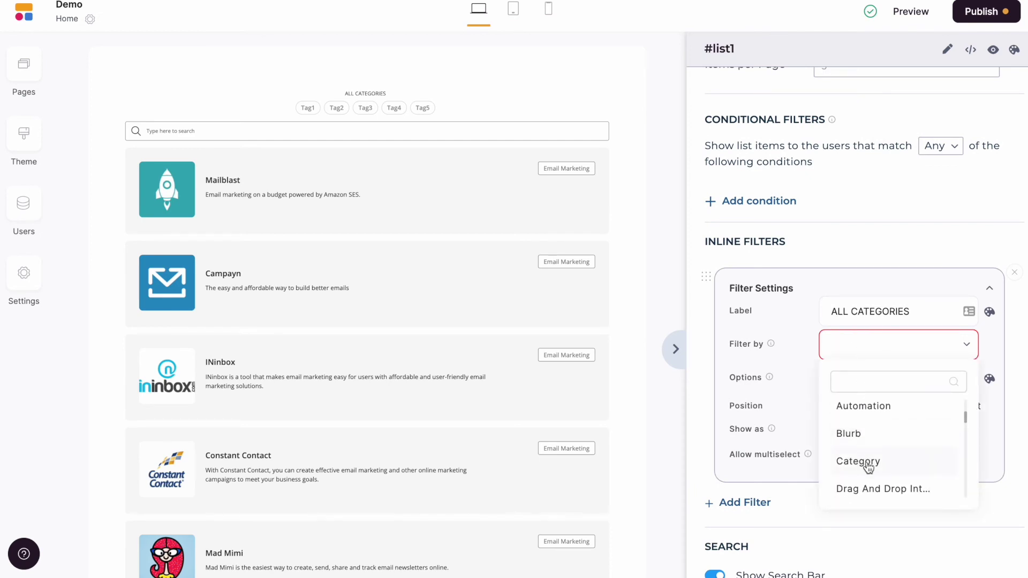
pyautogui.click(876, 467)
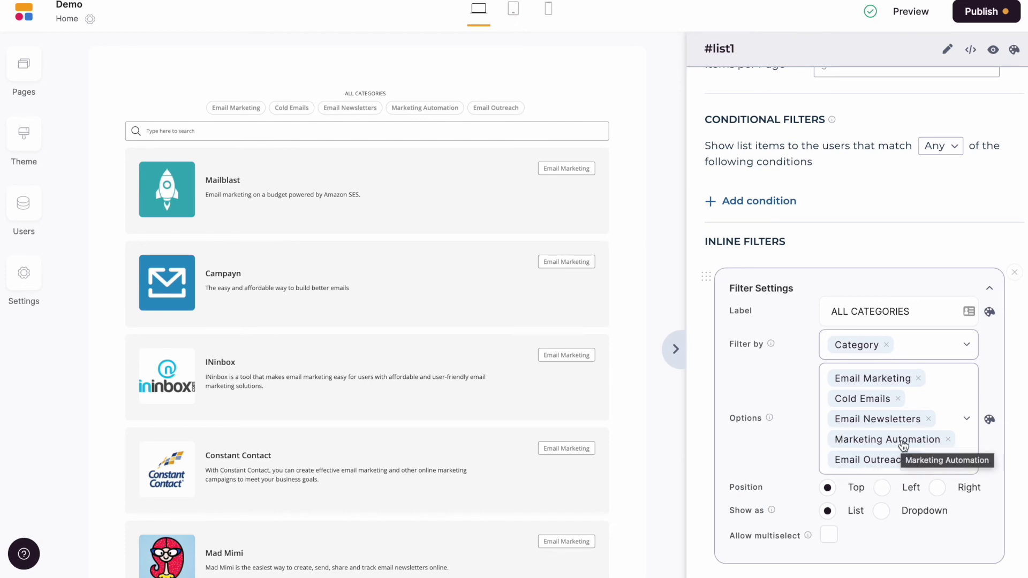
pyautogui.scroll(3, 895, 344)
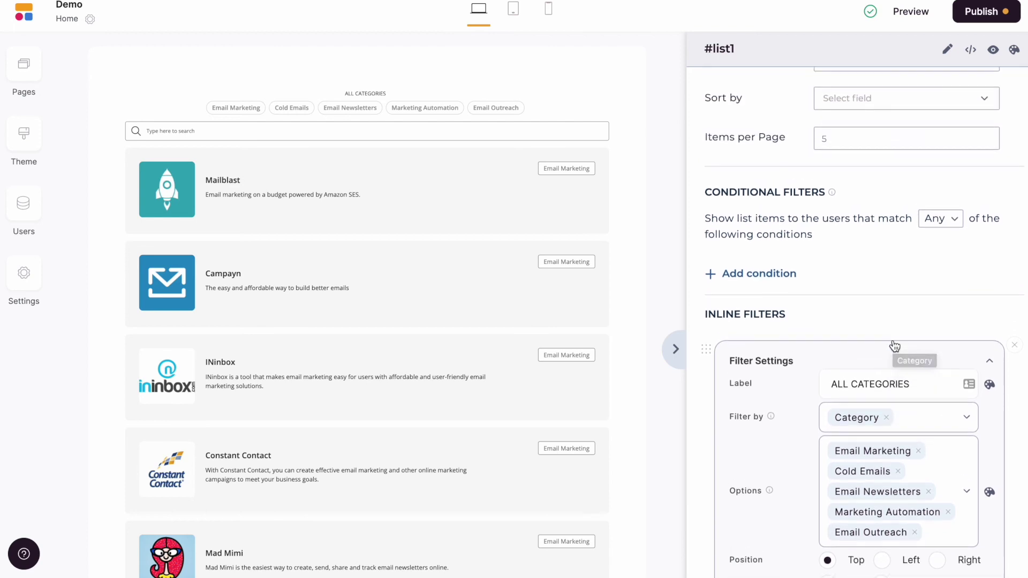
pyautogui.scroll(-10, 893, 343)
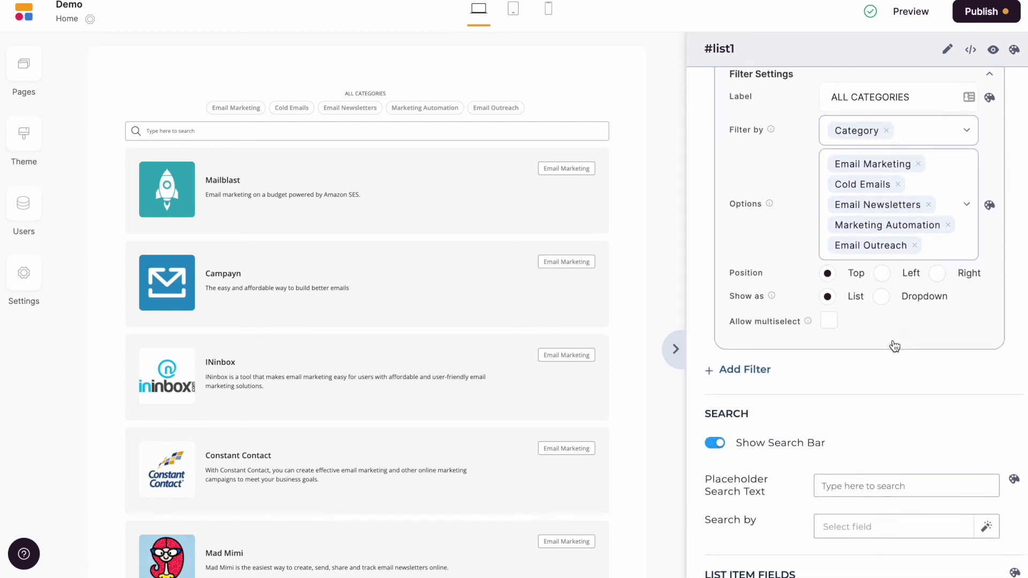
# Step: Check Blurb and Name in the Search by field list
pyautogui.scroll(-1, 892, 345)
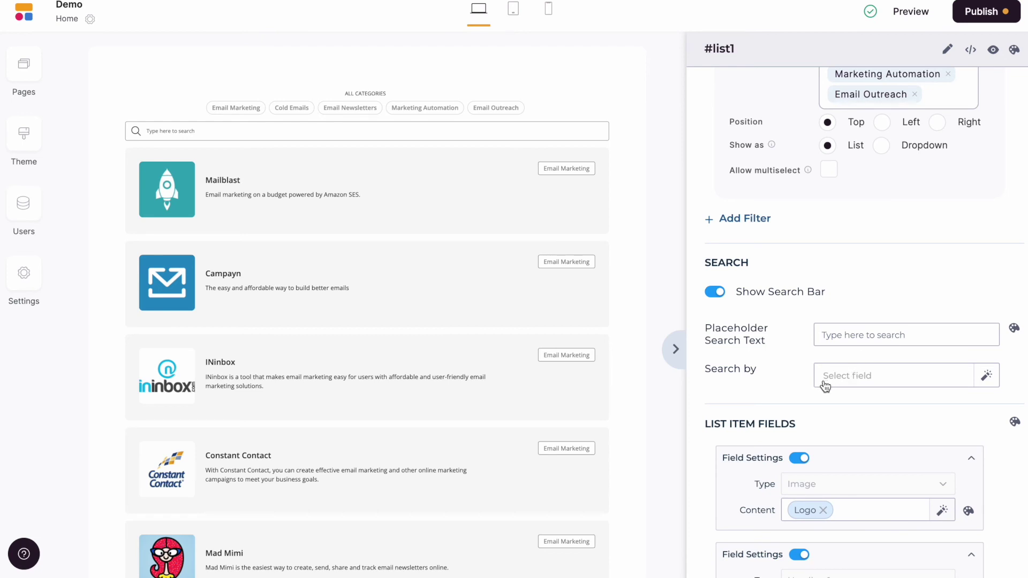
pyautogui.click(869, 378)
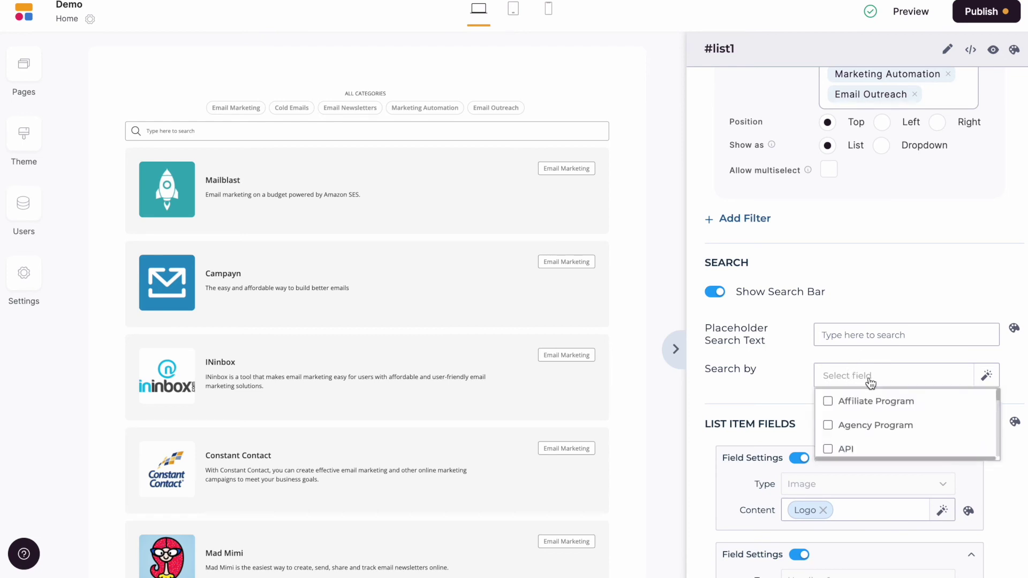
pyautogui.scroll(-2, 868, 417)
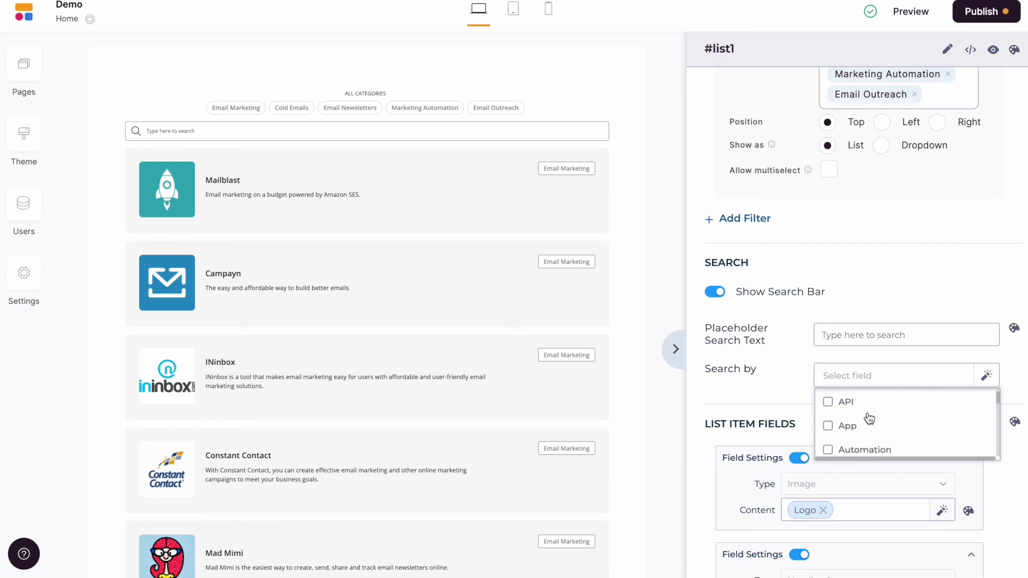
pyautogui.scroll(-1, 868, 417)
pyautogui.scroll(-2, 868, 418)
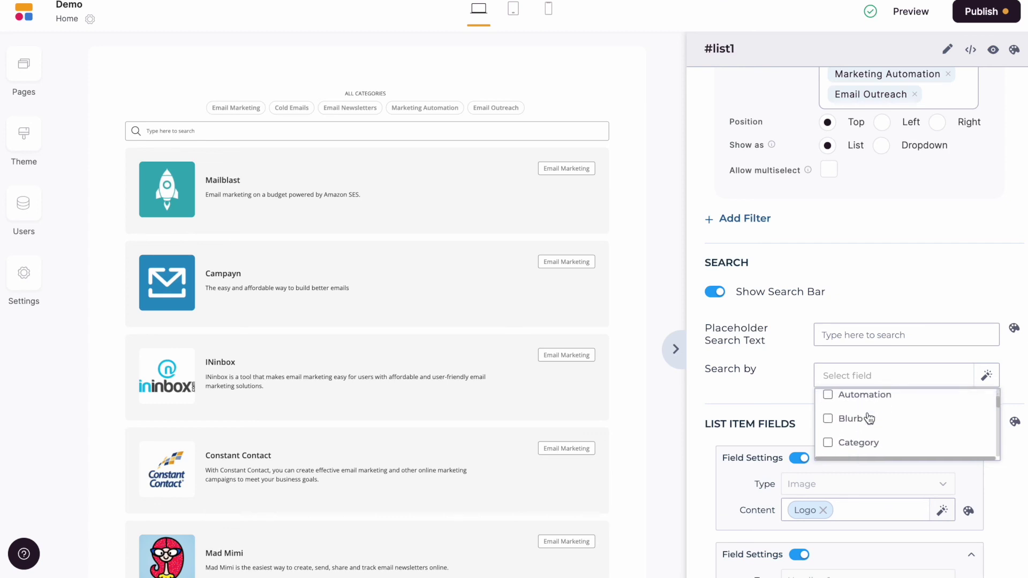
pyautogui.click(829, 416)
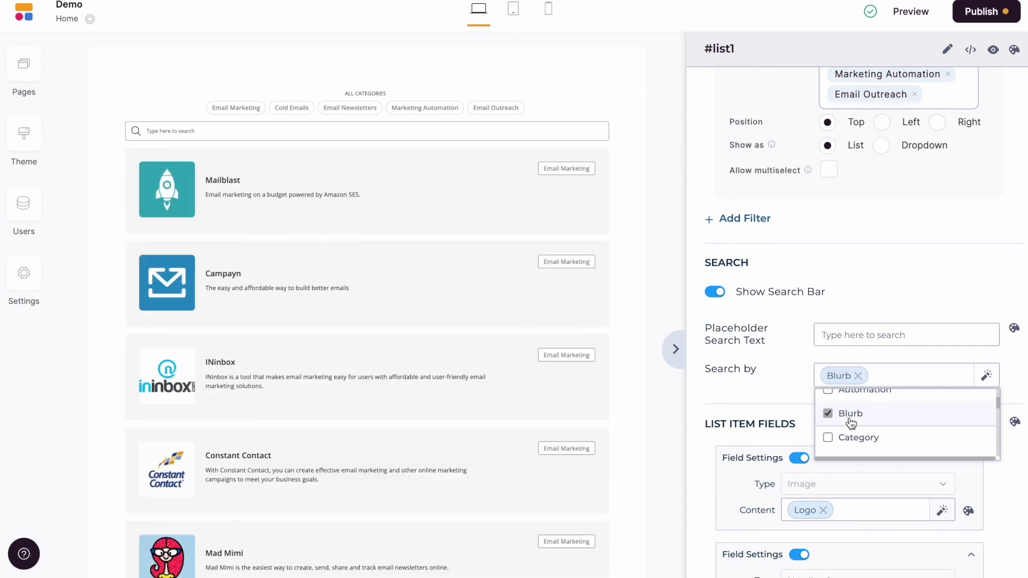
pyautogui.scroll(-4, 850, 422)
pyautogui.scroll(-9, 851, 423)
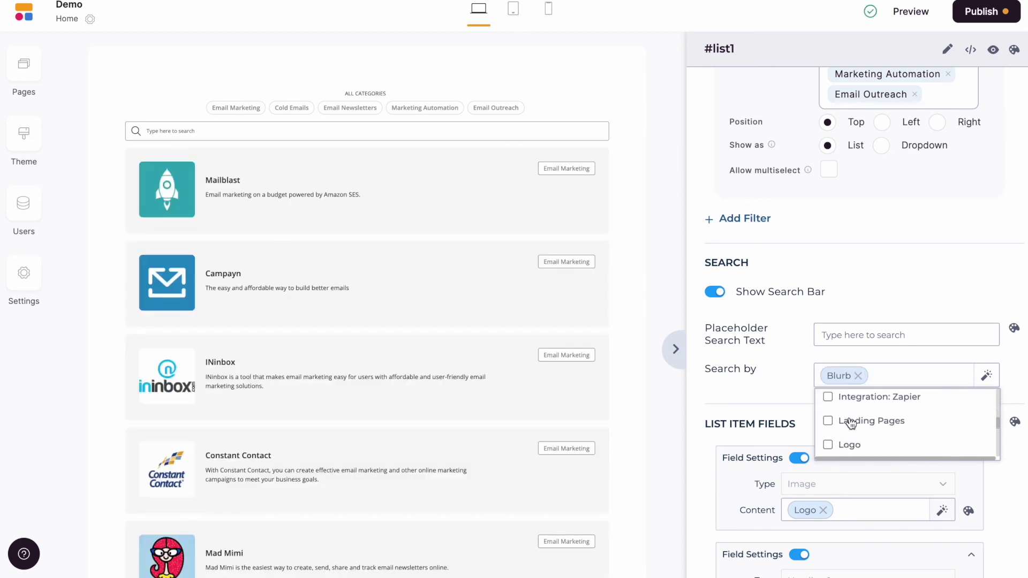
pyautogui.scroll(-1, 852, 423)
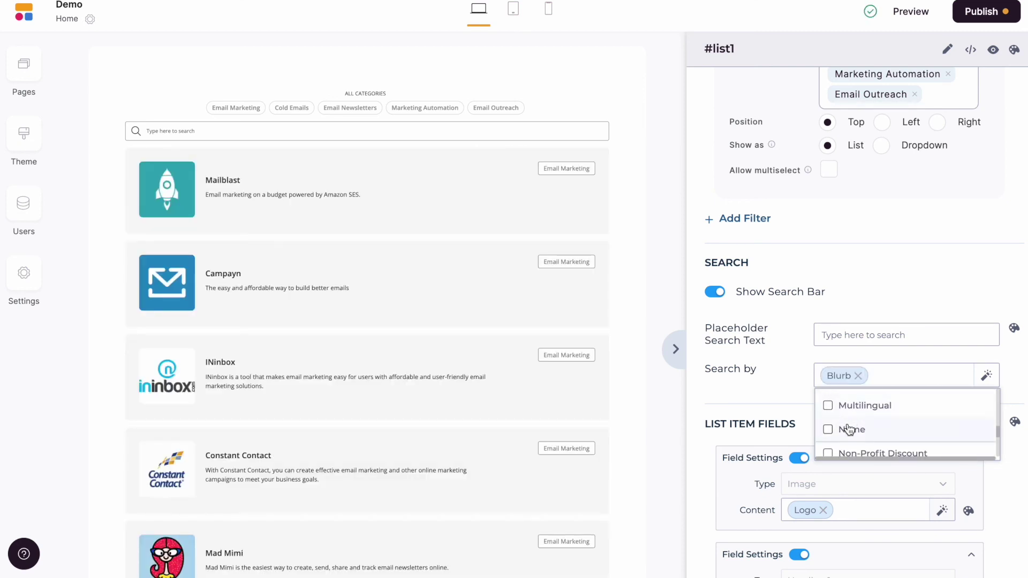
pyautogui.click(848, 429)
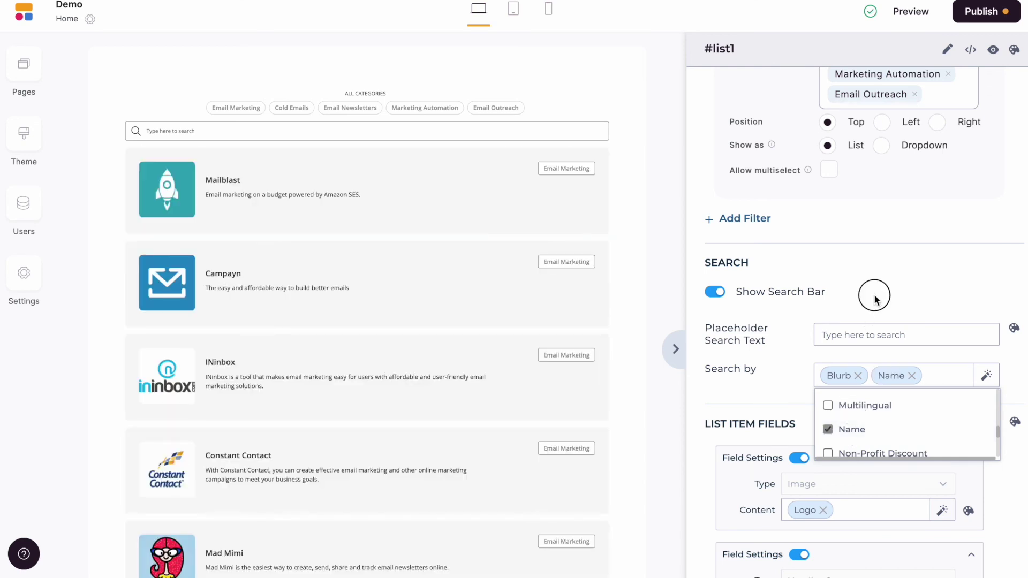
pyautogui.click(874, 298)
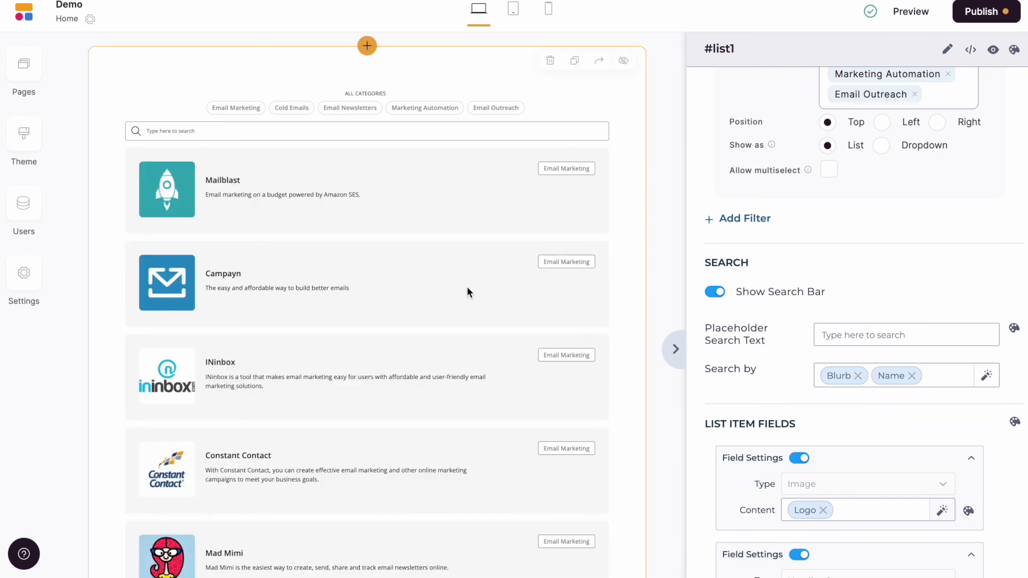